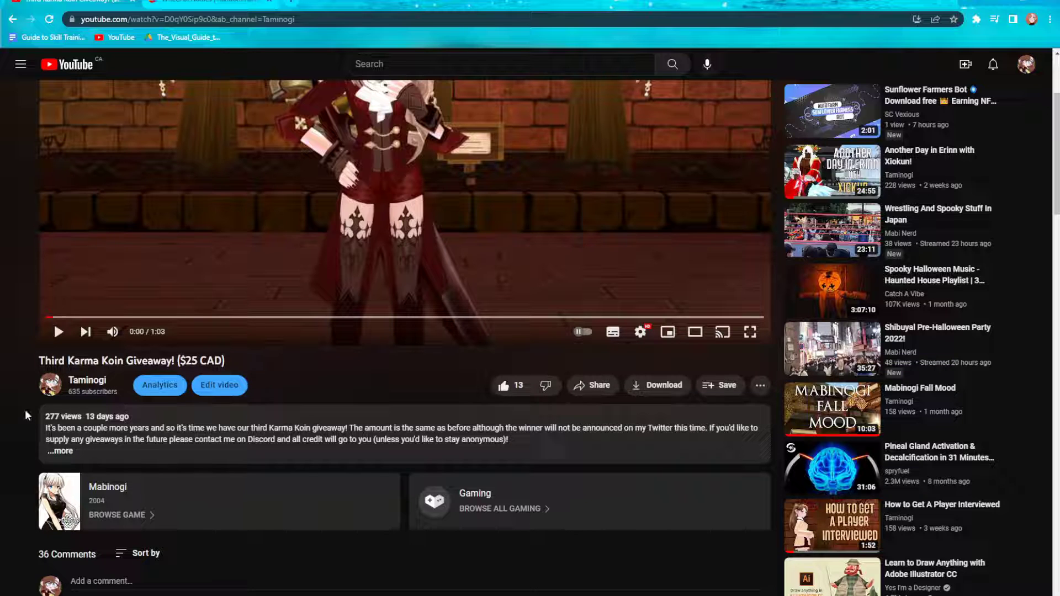
Reload the 'Third Karma Koin Giveaway! ($25 CAD)' video page and pause the video at 0:01.
left_click(325, 20)
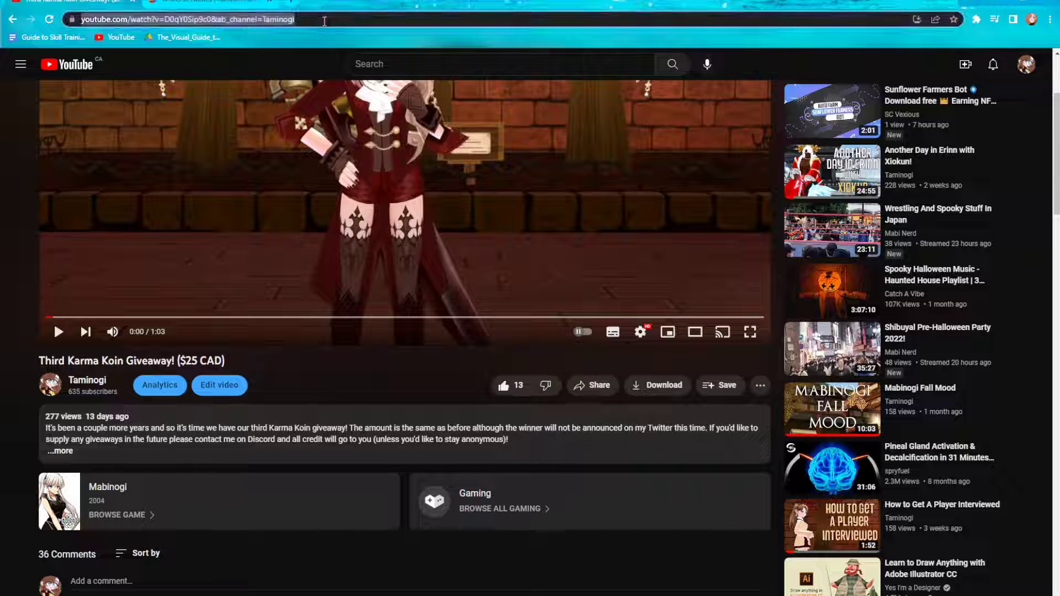
key("Return")
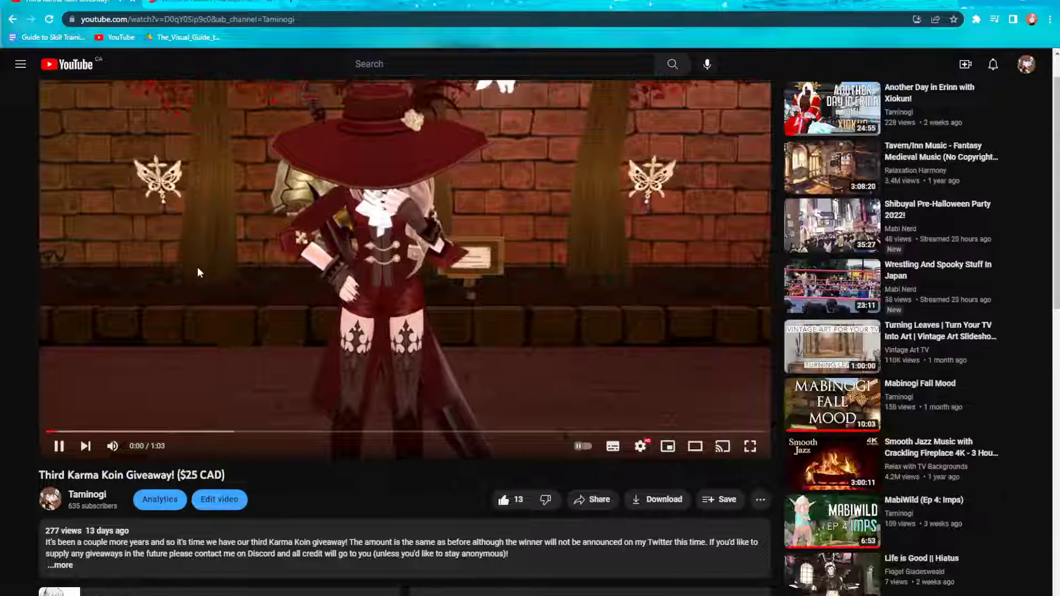
left_click(198, 269)
Scroll down to the video's 36 comments and sort them Newest first.
scroll(19, 265, "down", 5)
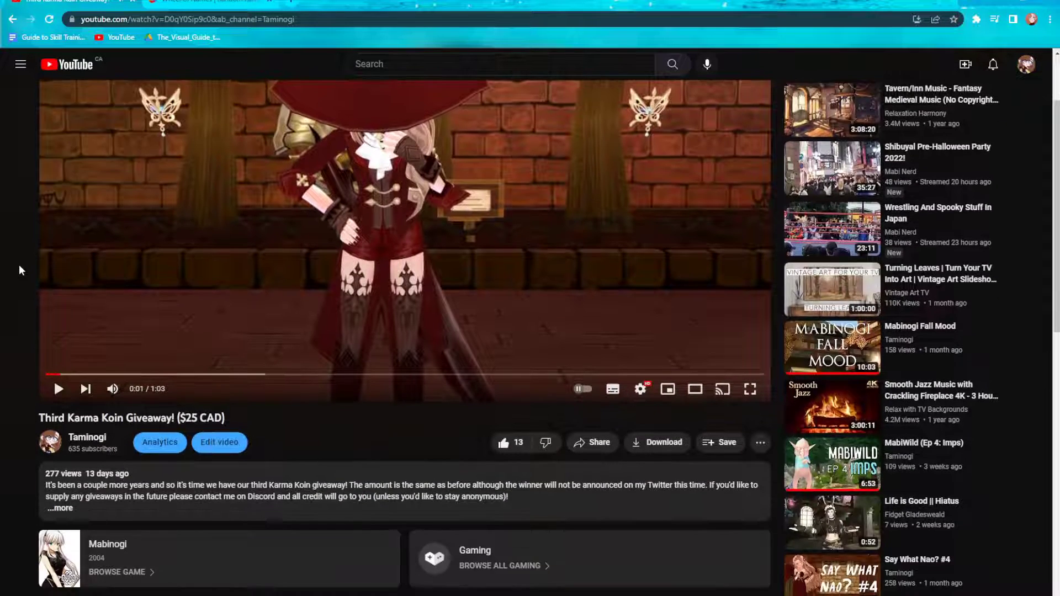
scroll(22, 269, "down", 2)
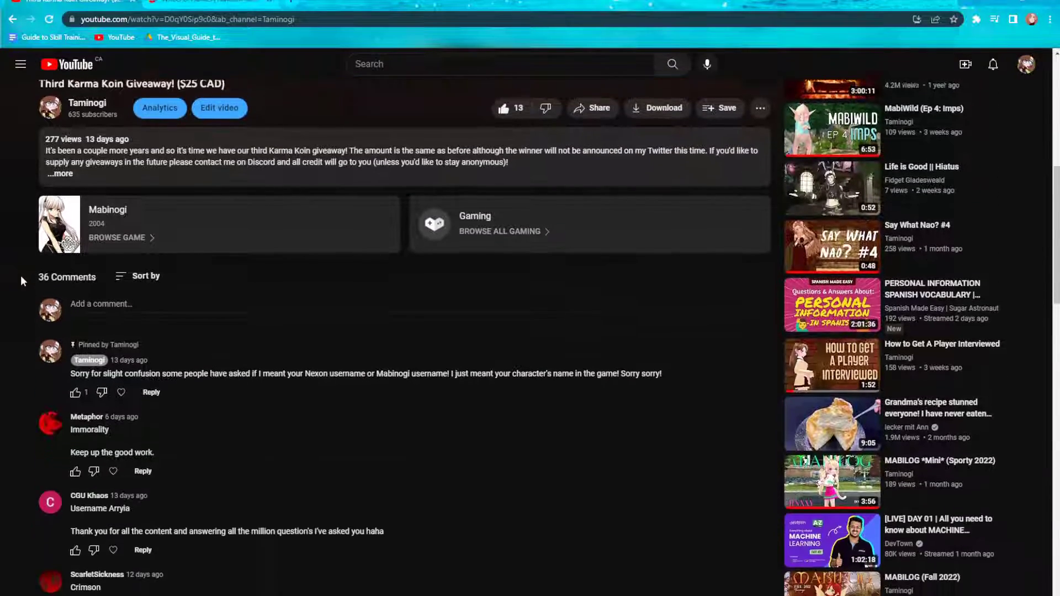
scroll(239, 325, "down", 1)
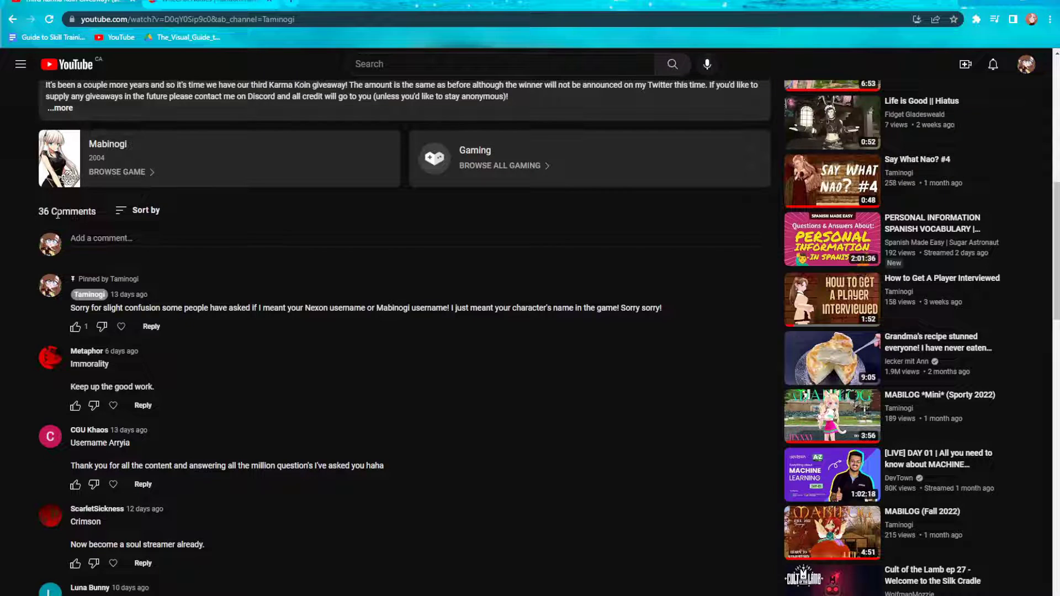
left_click(133, 213)
left_click(146, 270)
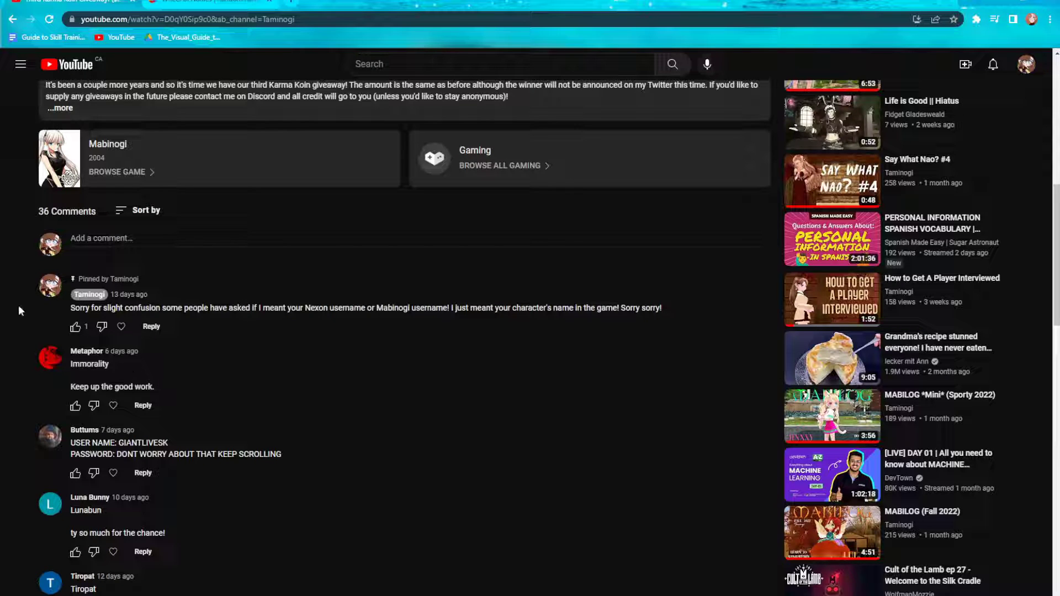
Scroll down the comment list, reading each commenter's in-game name.
scroll(16, 291, "down", 1)
scroll(23, 287, "up", 1)
scroll(24, 258, "up", 1)
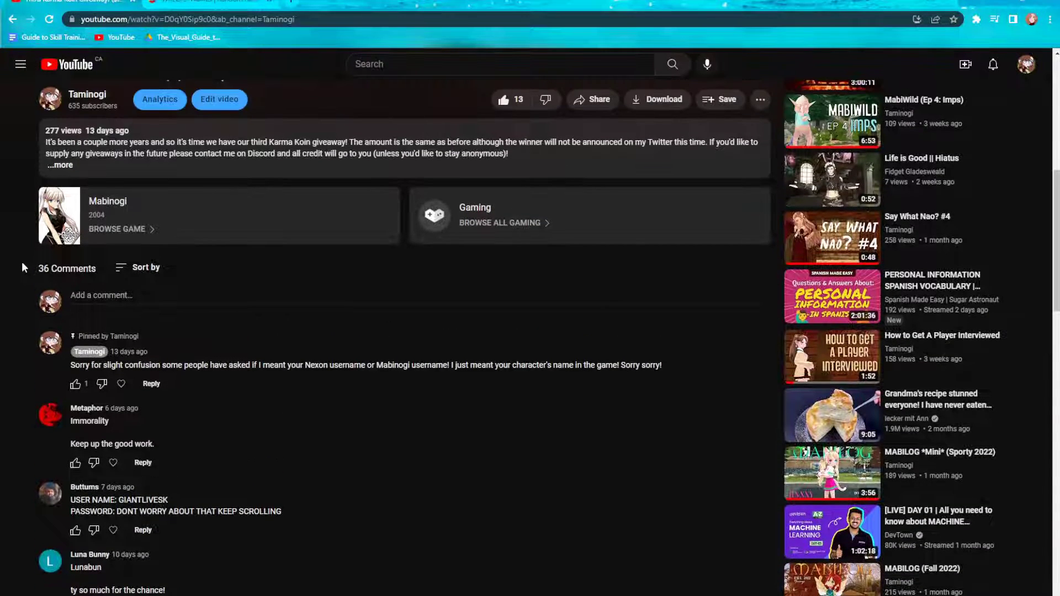
scroll(21, 262, "down", 1)
scroll(23, 257, "down", 1)
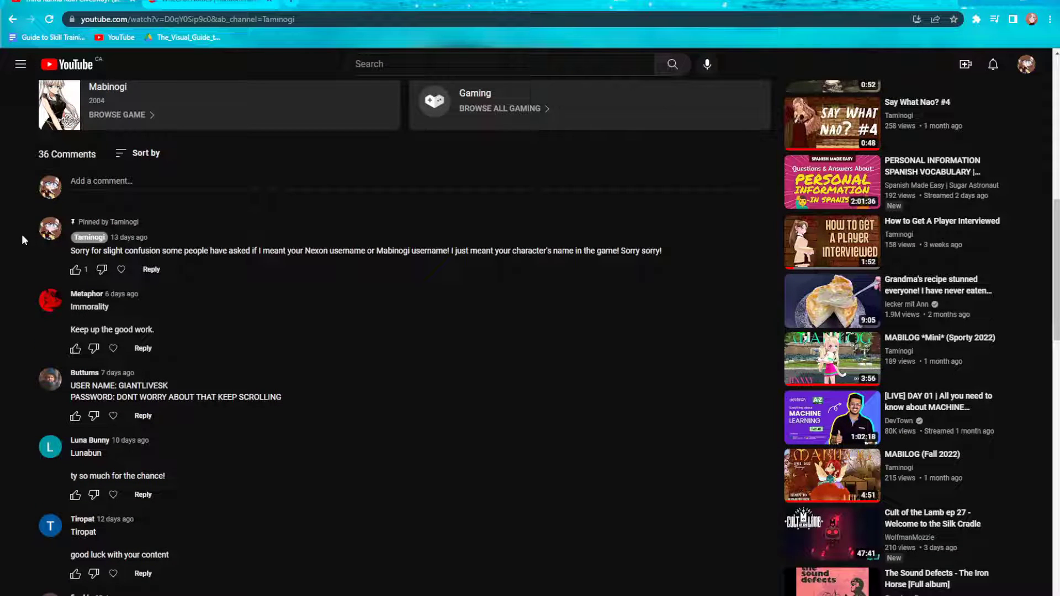
scroll(25, 226, "down", 1)
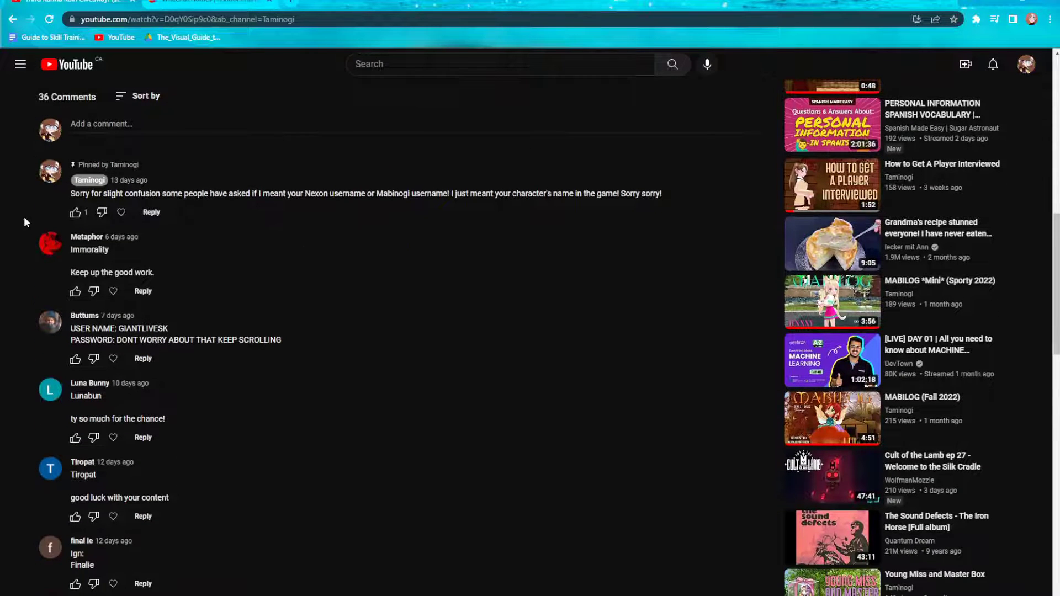
scroll(240, 219, "down", 1)
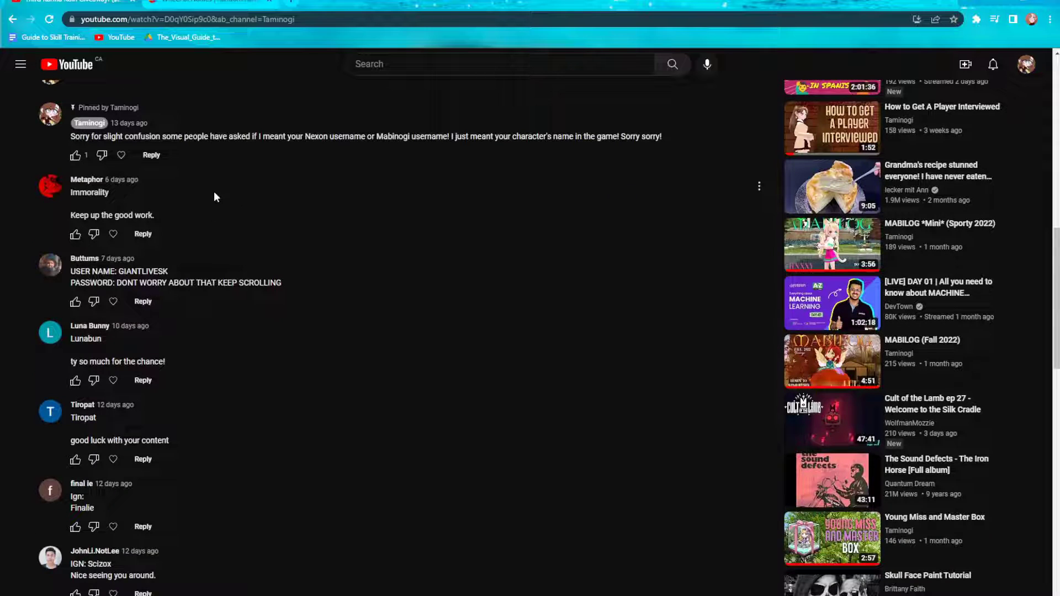
scroll(215, 192, "down", 1)
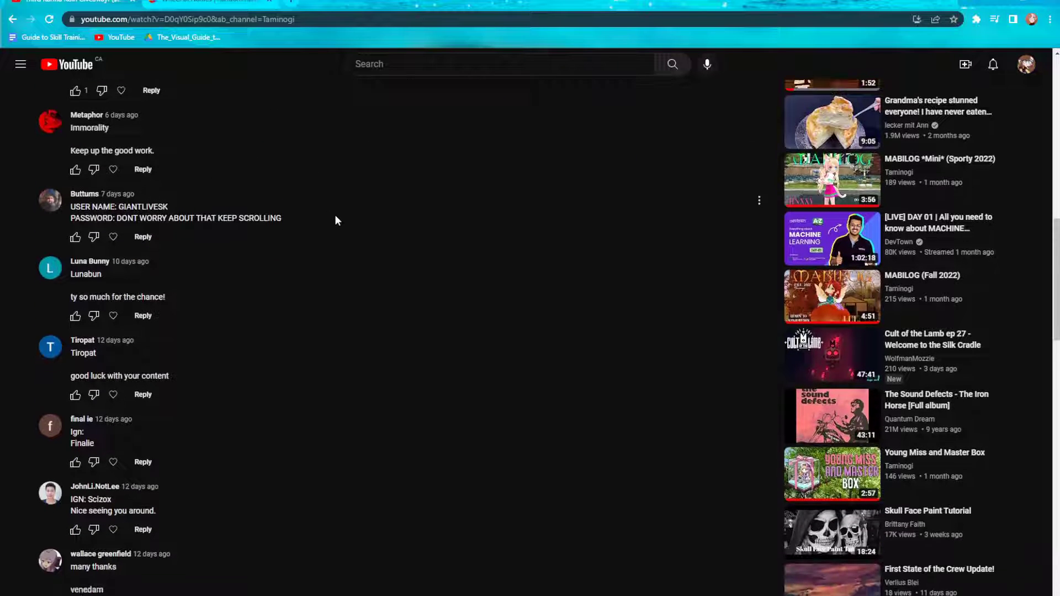
scroll(336, 220, "down", 1)
scroll(335, 220, "down", 1)
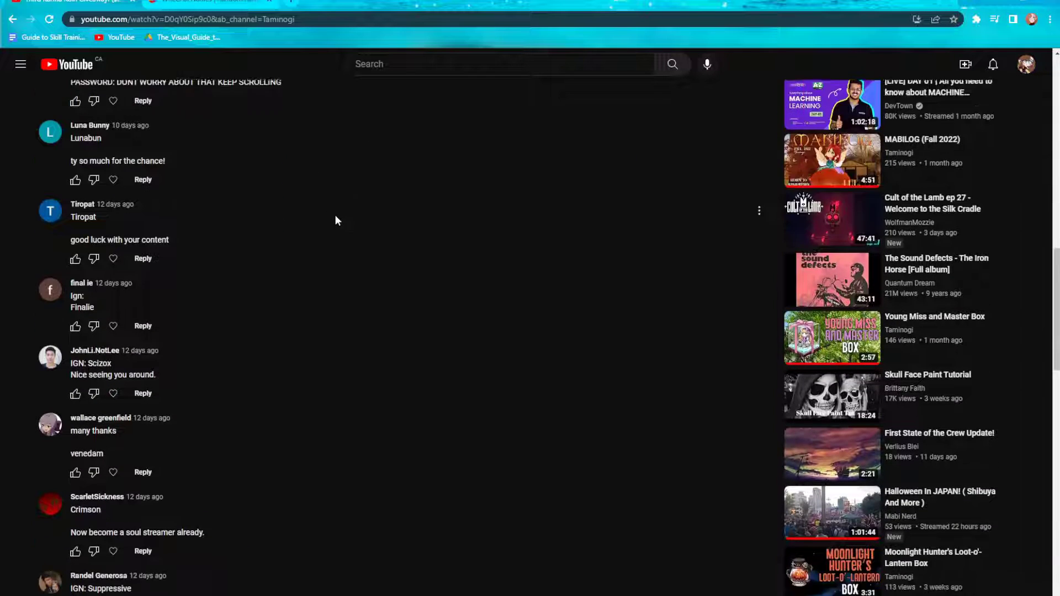
scroll(336, 219, "down", 1)
scroll(336, 219, "down", 1)
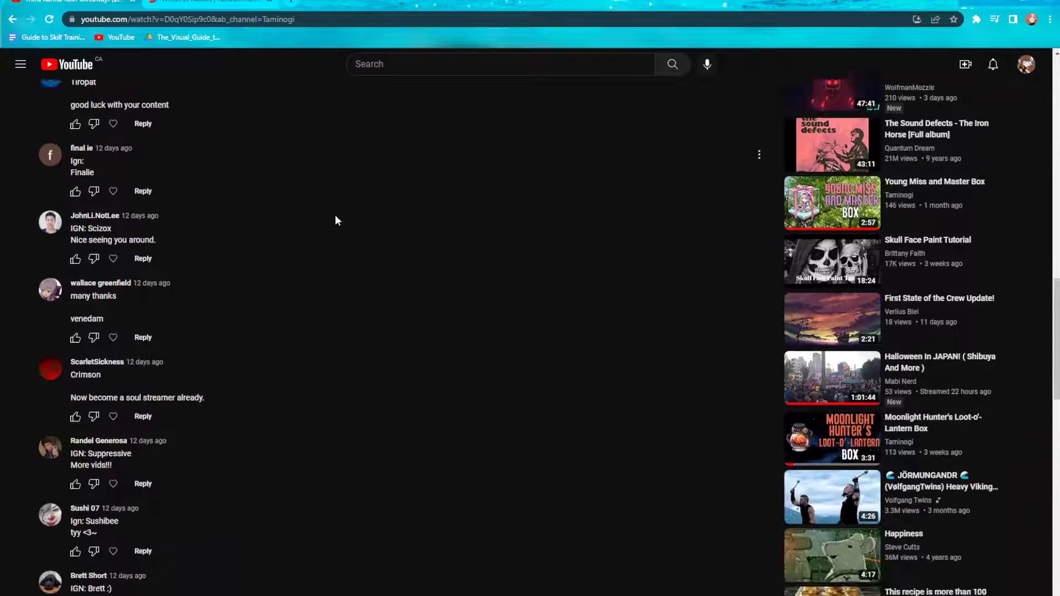
scroll(335, 220, "down", 1)
scroll(334, 258, "down", 2)
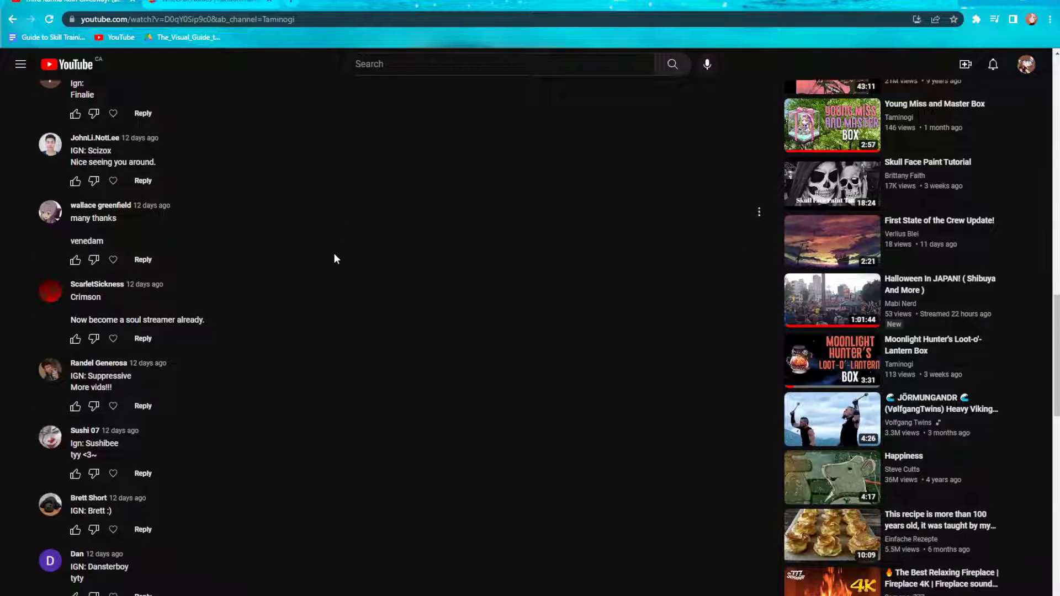
scroll(335, 258, "down", 2)
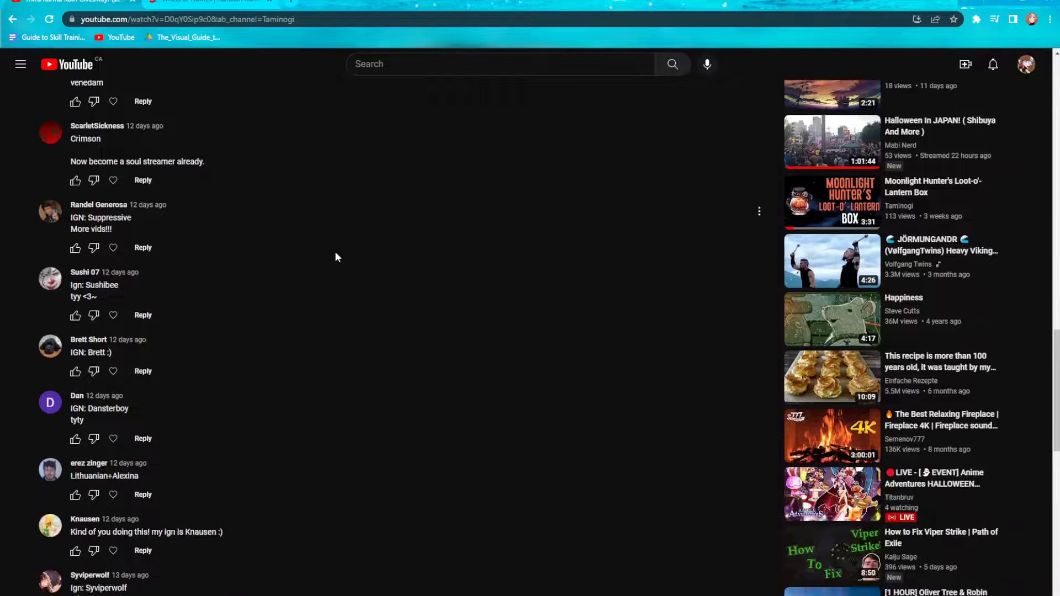
scroll(336, 257, "down", 1)
scroll(335, 257, "down", 1)
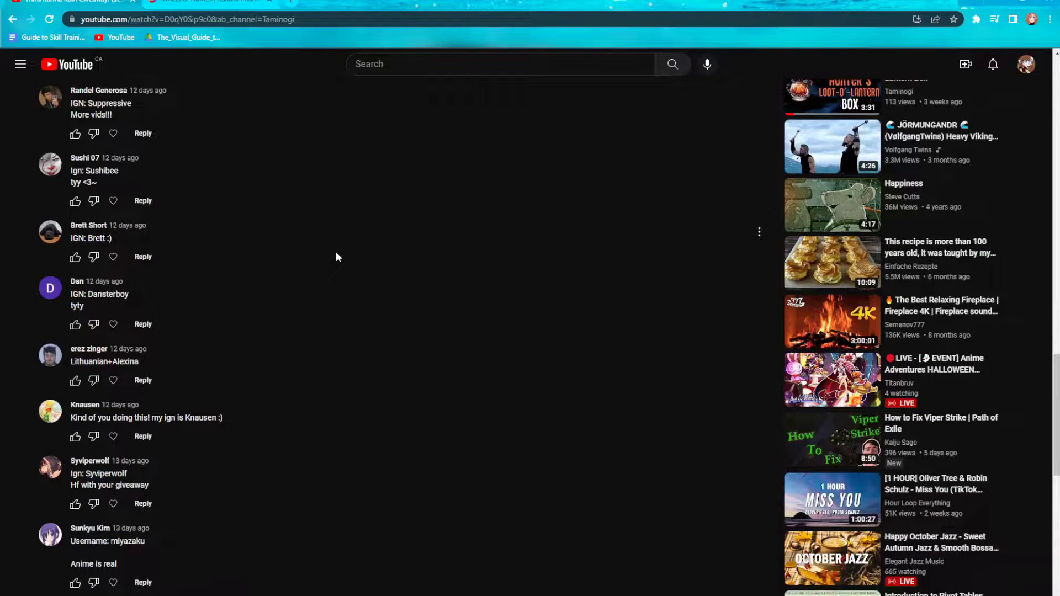
scroll(335, 258, "down", 1)
scroll(339, 256, "down", 1)
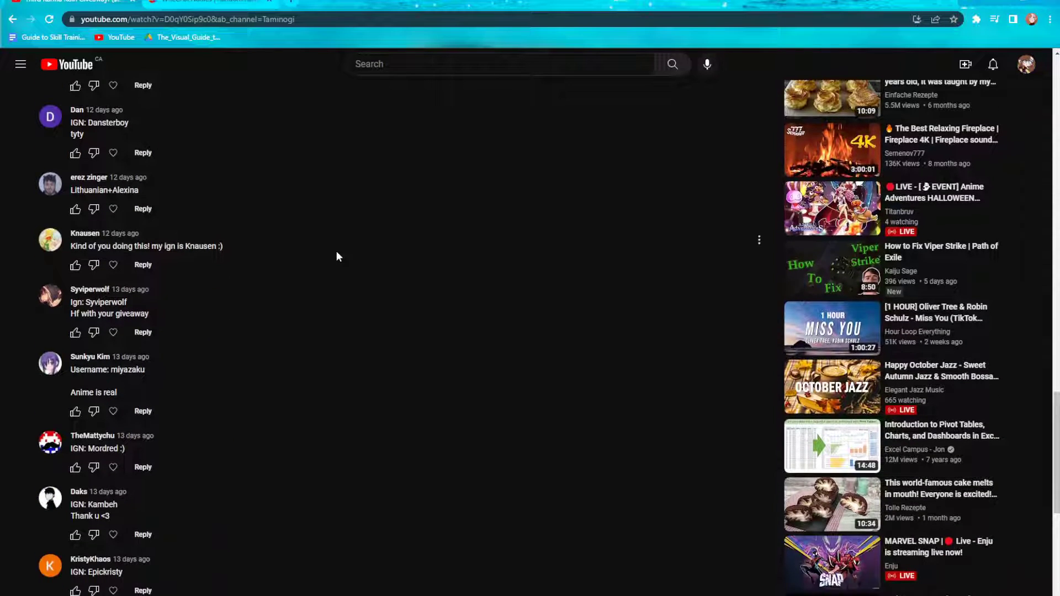
scroll(337, 255, "down", 1)
scroll(338, 256, "down", 1)
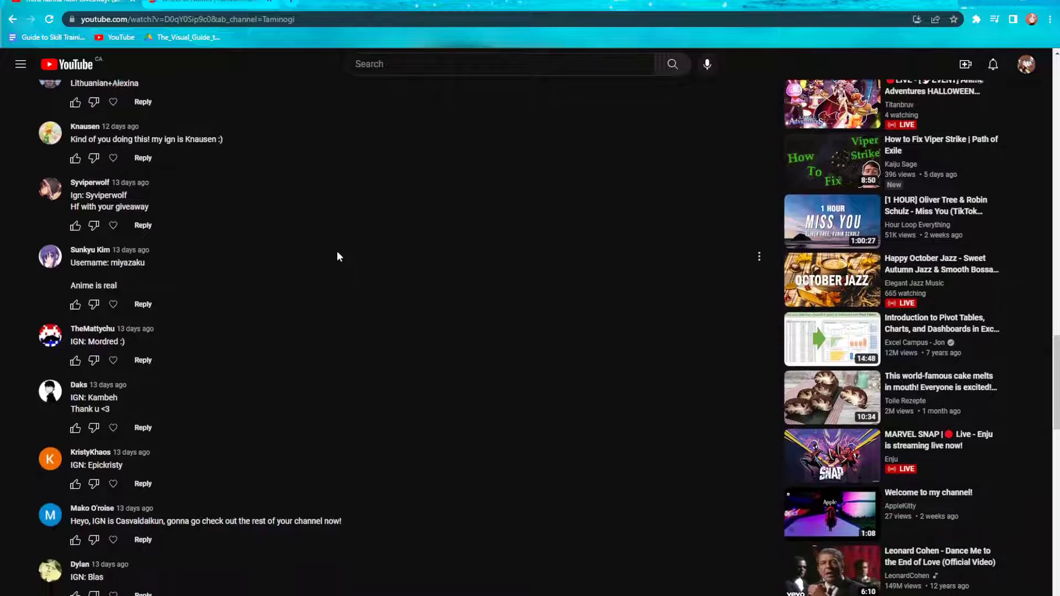
scroll(337, 252, "down", 1)
scroll(337, 250, "down", 1)
scroll(338, 250, "down", 1)
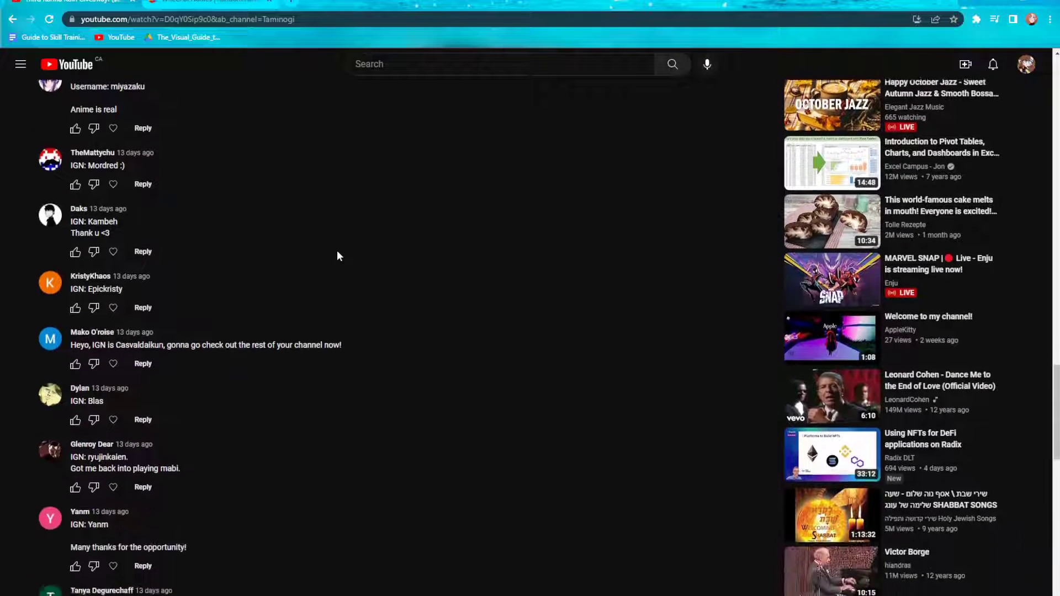
scroll(377, 298, "down", 1)
scroll(380, 319, "down", 1)
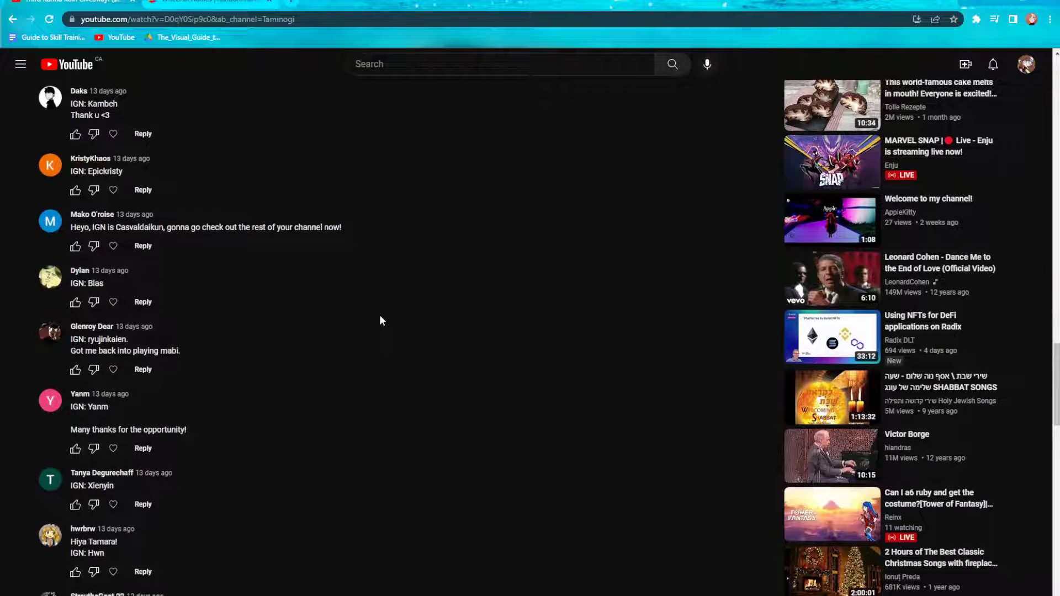
scroll(379, 314, "down", 1)
scroll(379, 315, "down", 1)
scroll(380, 312, "down", 1)
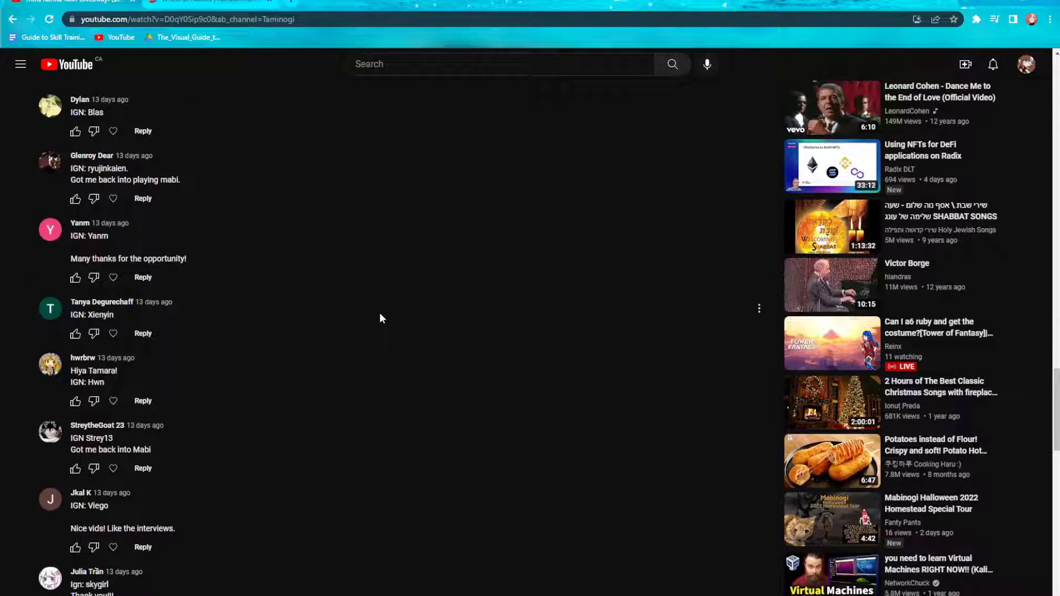
scroll(379, 313, "down", 1)
scroll(379, 312, "down", 1)
scroll(379, 312, "down", 1)
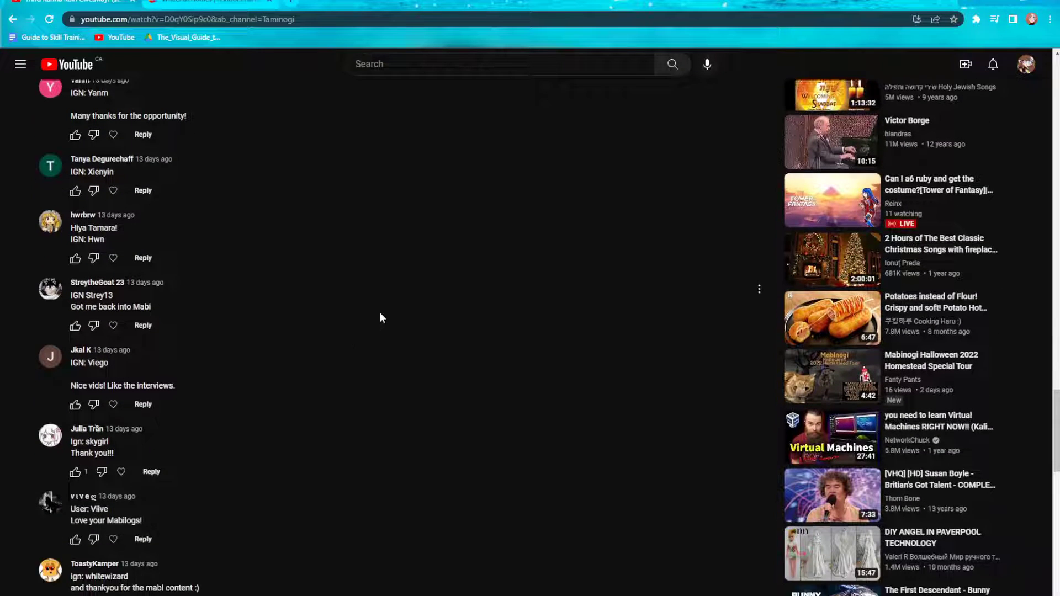
scroll(379, 313, "down", 1)
scroll(379, 310, "down", 1)
scroll(335, 299, "down", 1)
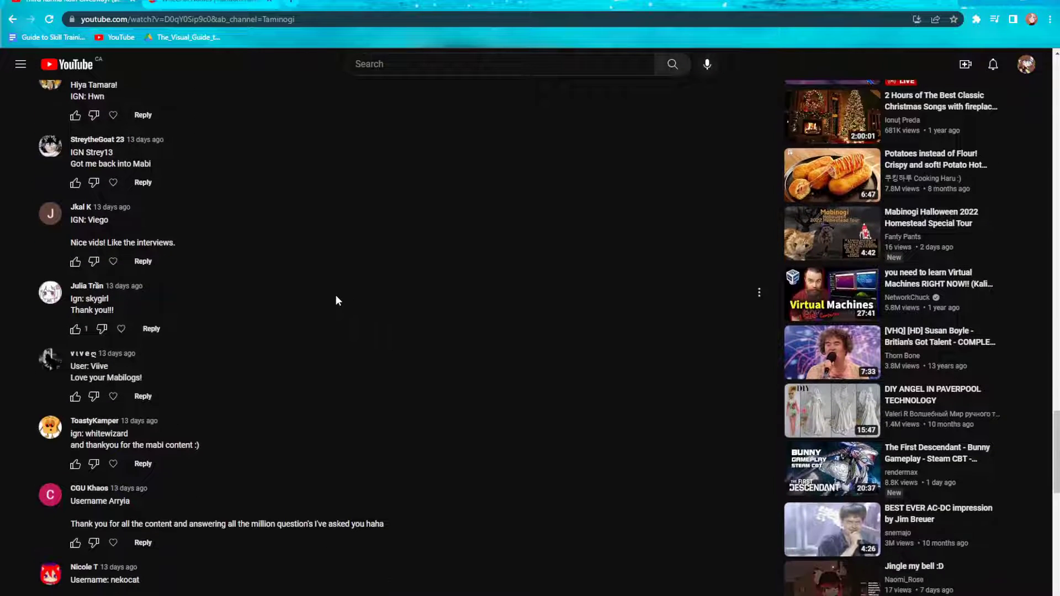
scroll(346, 310, "down", 1)
scroll(406, 323, "down", 1)
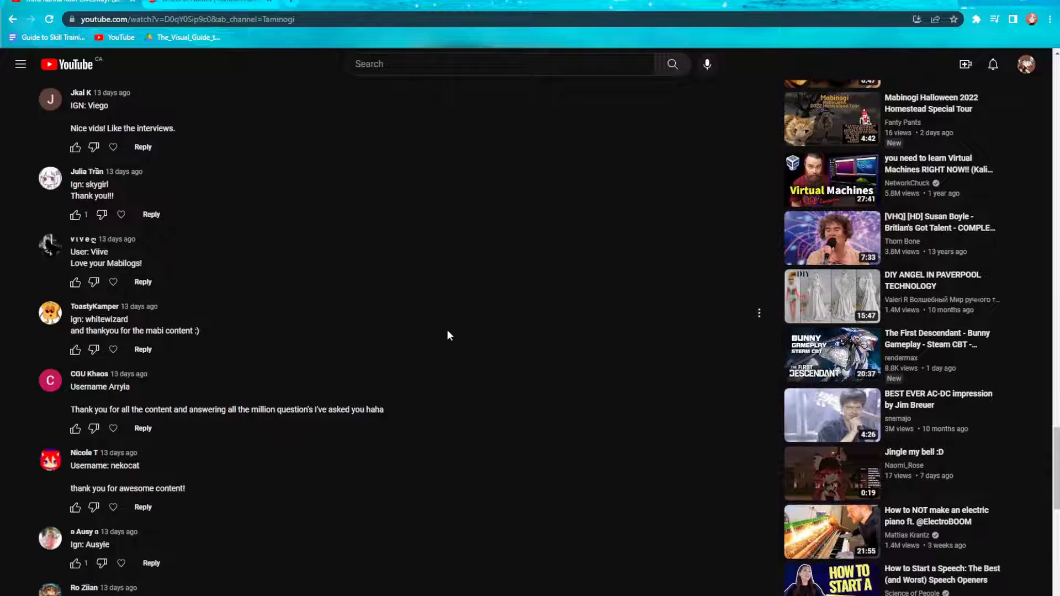
scroll(451, 354, "down", 1)
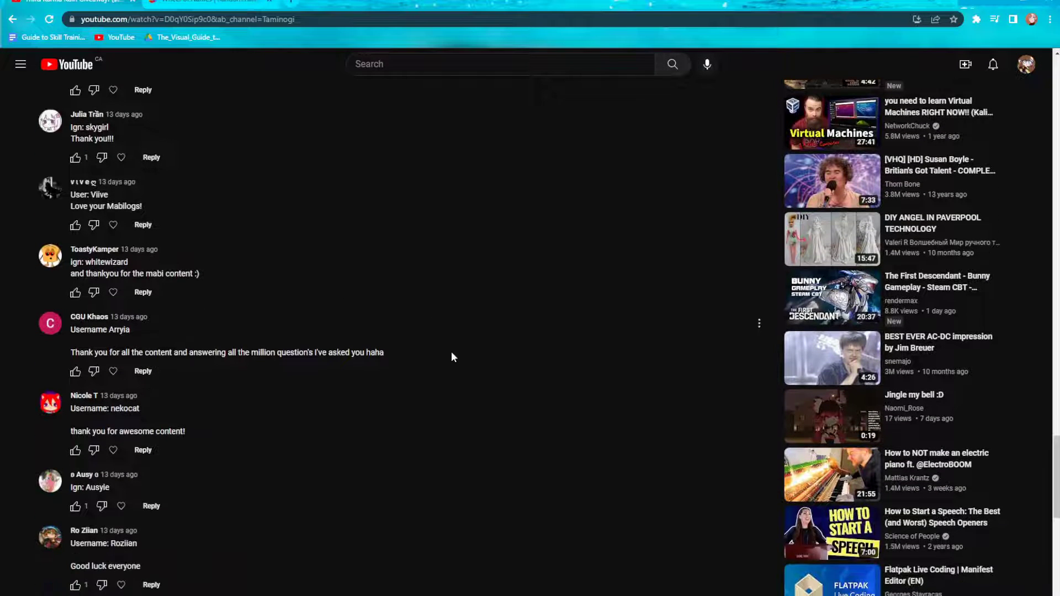
scroll(451, 354, "down", 1)
scroll(432, 344, "down", 1)
scroll(433, 344, "down", 1)
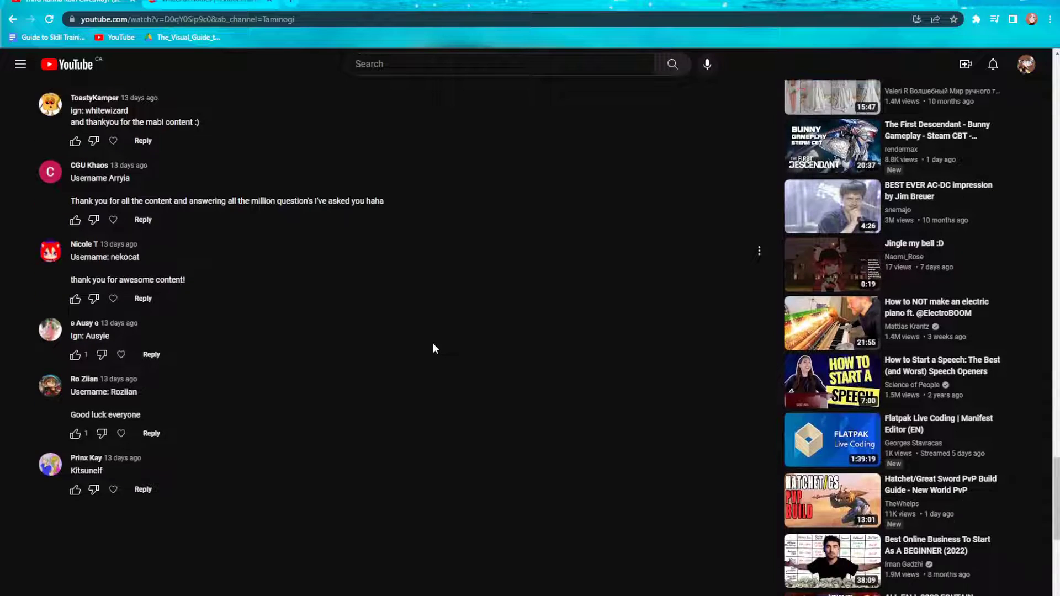
scroll(433, 343, "down", 1)
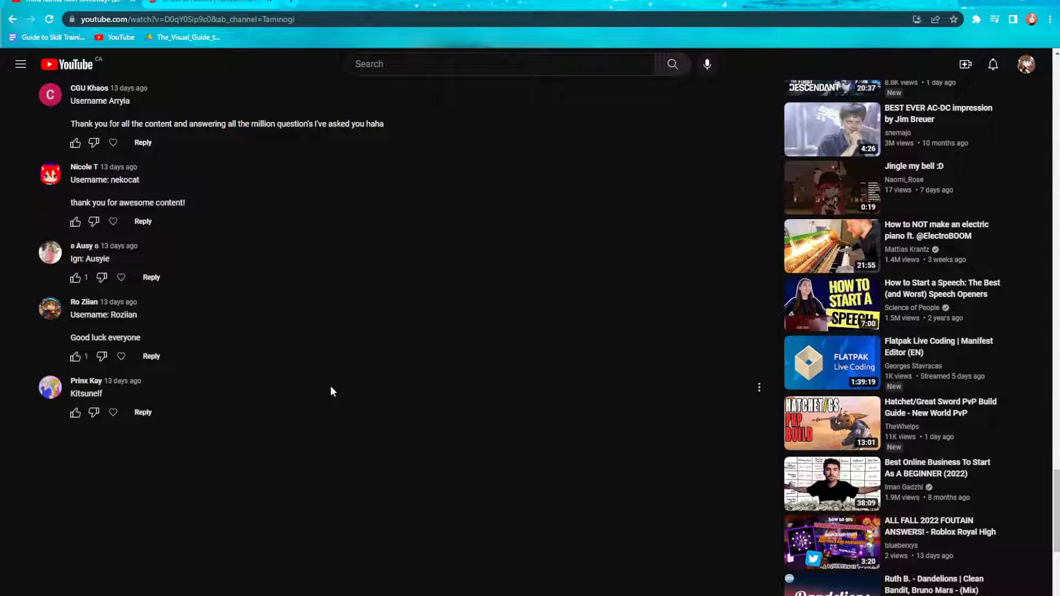
scroll(395, 408, "up", 1)
scroll(409, 446, "up", 1)
scroll(415, 433, "up", 1)
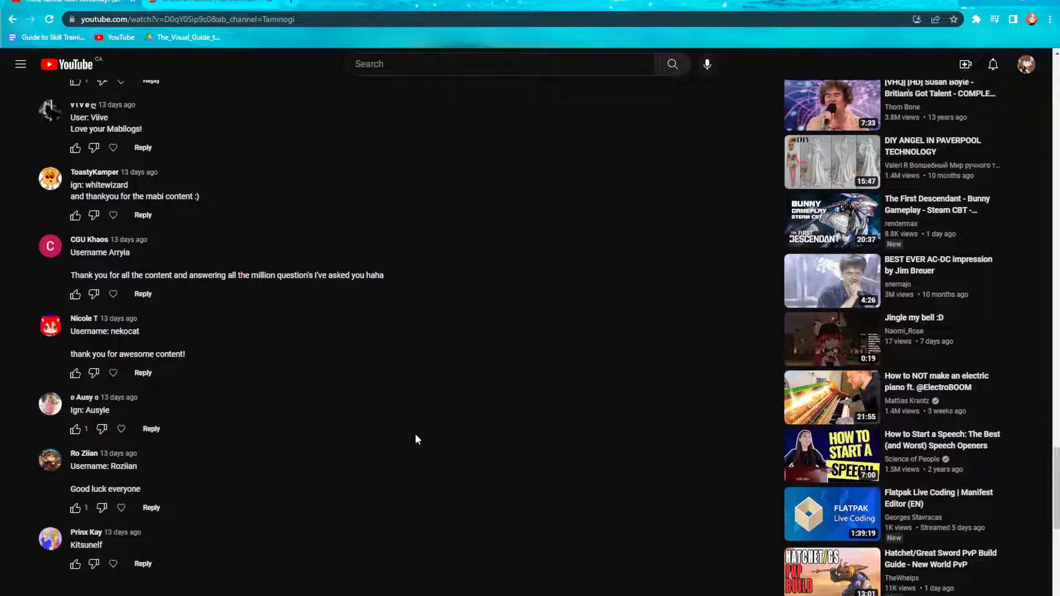
scroll(419, 433, "down", 1)
scroll(423, 431, "down", 1)
scroll(436, 420, "up", 1)
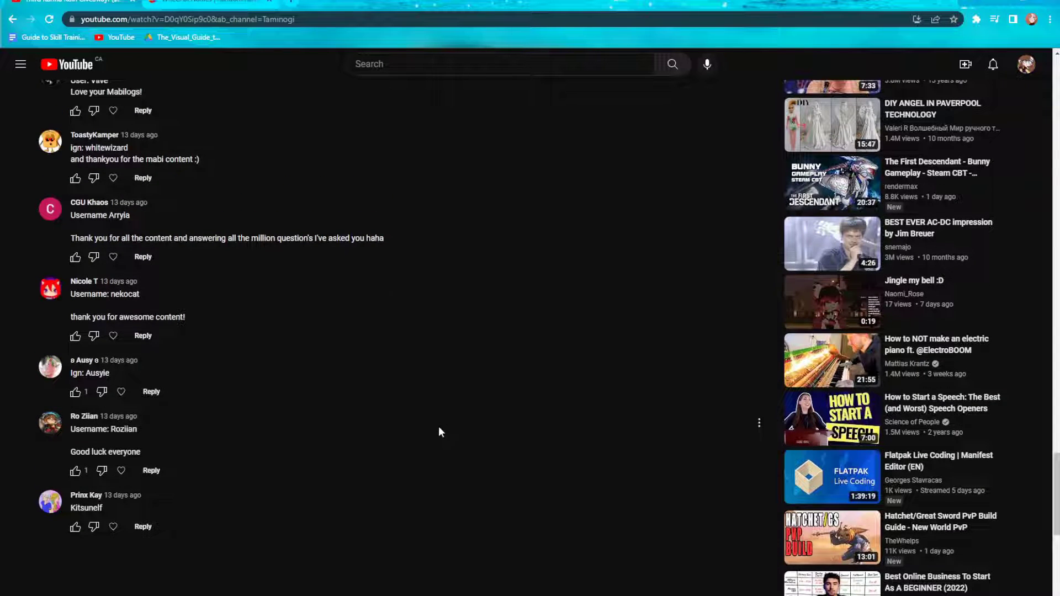
scroll(442, 437, "up", 1)
scroll(448, 428, "up", 1)
scroll(442, 427, "down", 1)
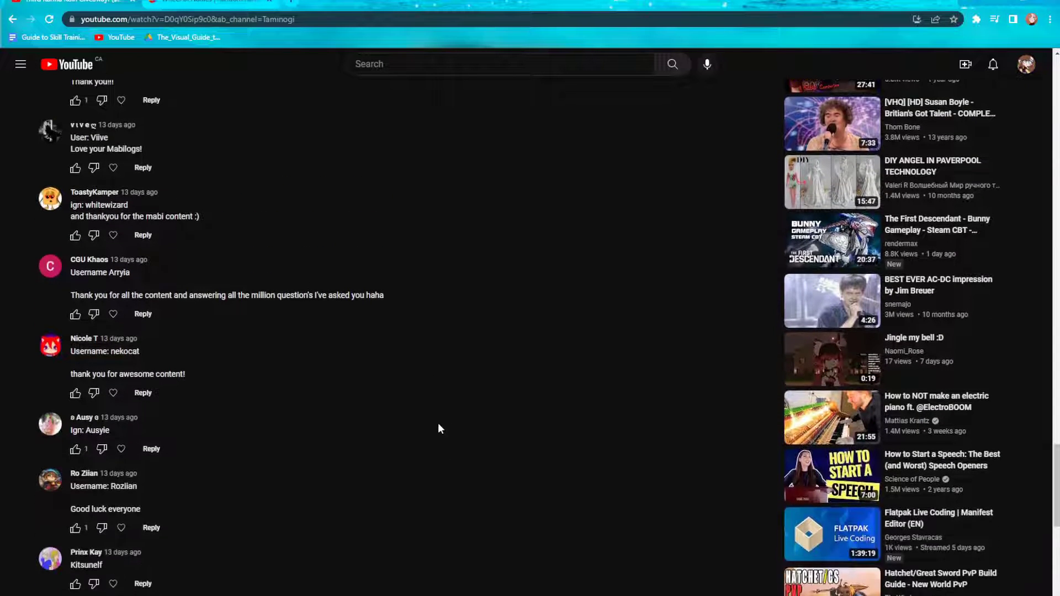
scroll(332, 433, "down", 1)
scroll(222, 439, "down", 2)
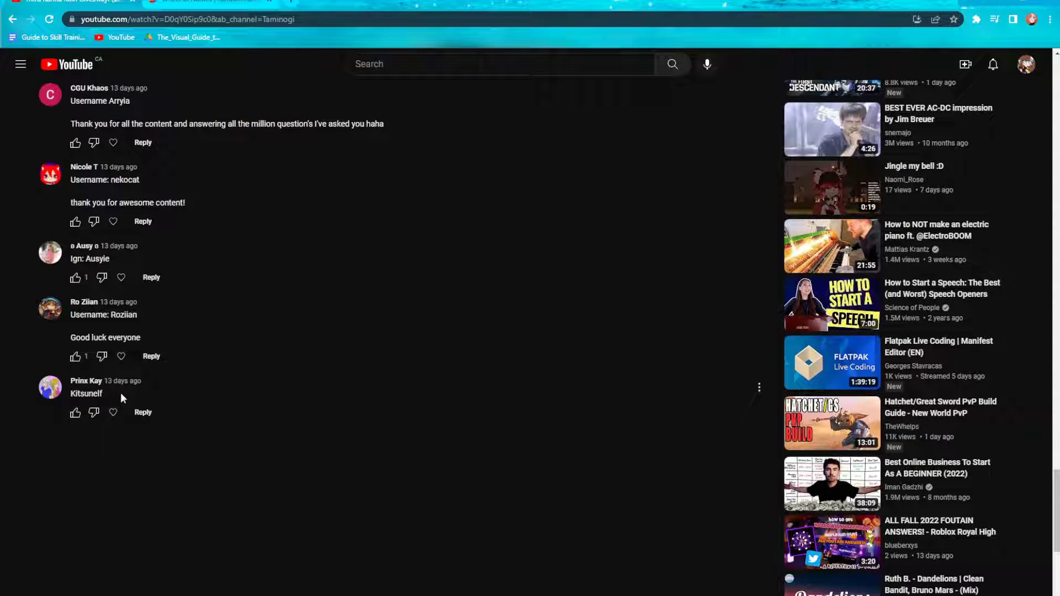
left_click_drag(120, 393, 64, 392)
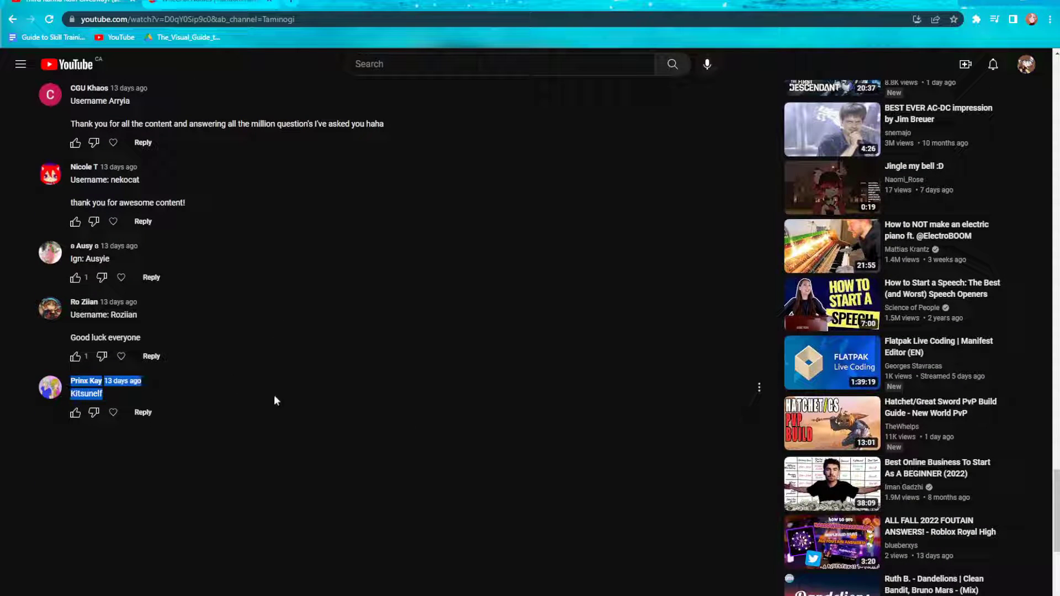
left_click(386, 391)
mouse_move(398, 327)
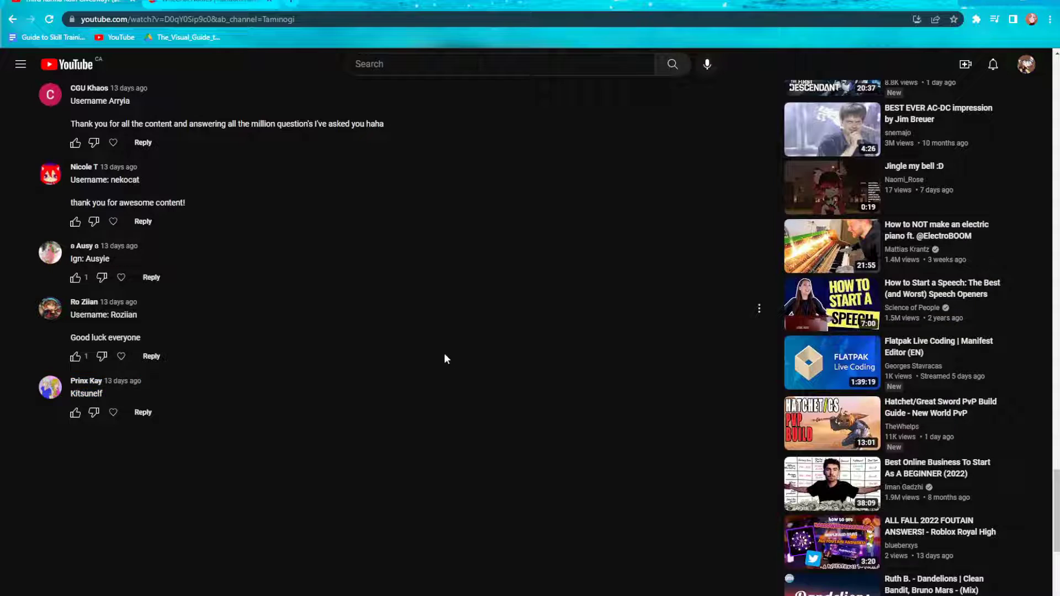
scroll(444, 353, "up", 3)
scroll(448, 325, "up", 3)
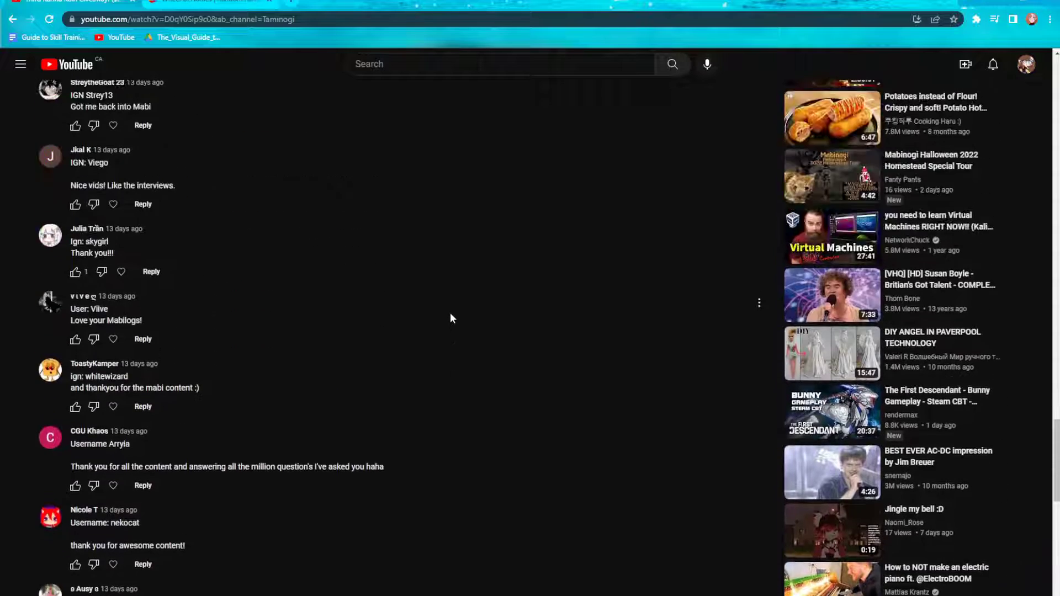
scroll(449, 312, "up", 3)
scroll(458, 305, "up", 4)
scroll(460, 302, "up", 4)
scroll(457, 299, "up", 4)
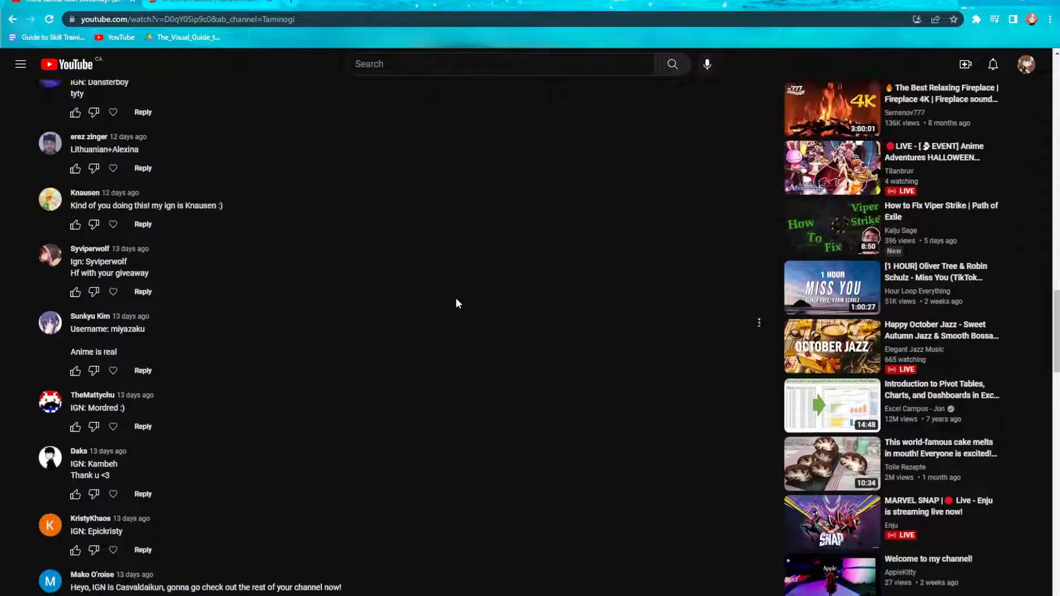
scroll(456, 298, "up", 4)
scroll(455, 297, "up", 4)
scroll(457, 291, "up", 4)
scroll(460, 284, "up", 5)
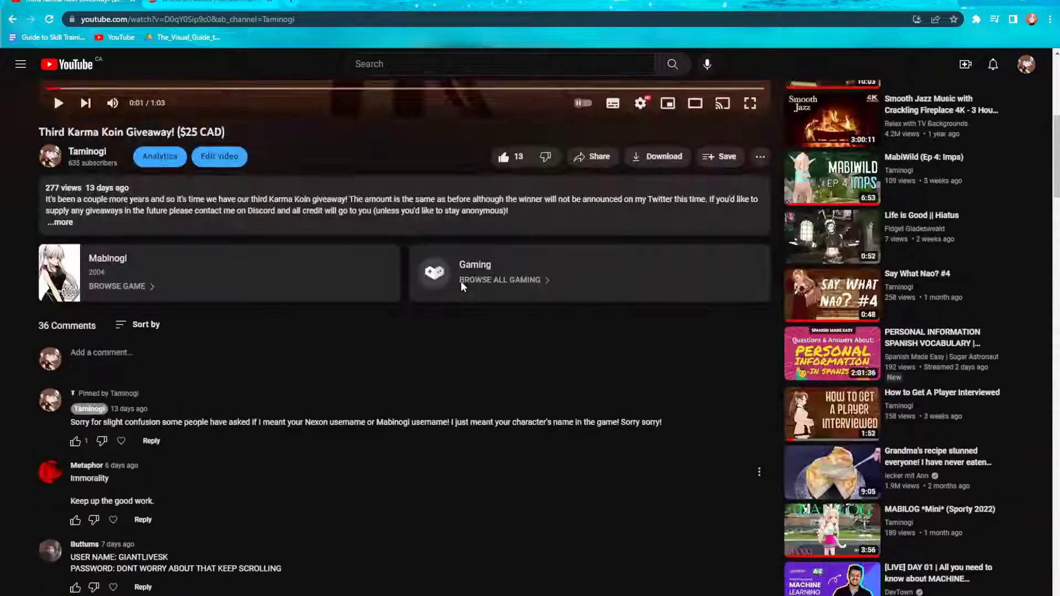
scroll(461, 281, "up", 3)
scroll(455, 281, "up", 3)
Switch to Wheel of Names and scroll the Entries list to verify all 35 names.
left_click(220, 1)
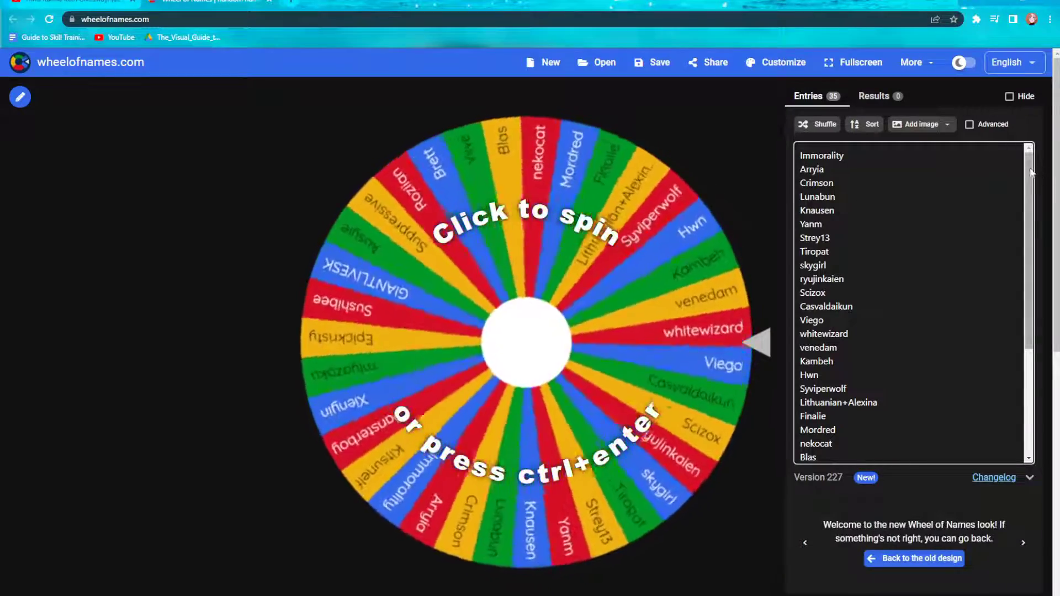
mouse_move(1027, 169)
left_mouse_down()
mouse_move(1023, 282)
mouse_move(1033, 175)
mouse_move(1035, 281)
left_mouse_up()
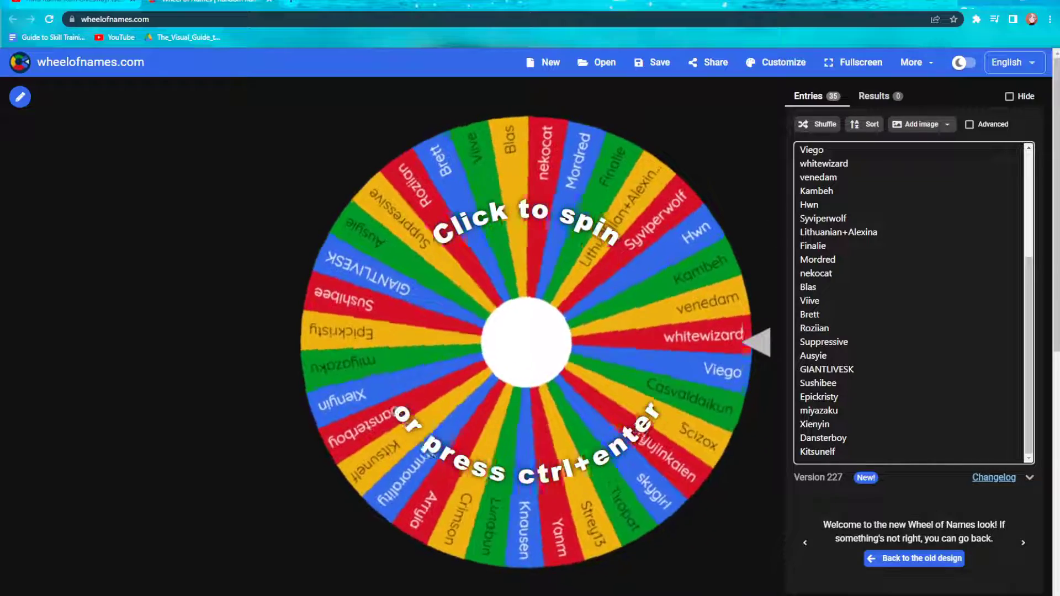
Spin the 35-name wheel to draw a random giveaway winner.
left_click(652, 366)
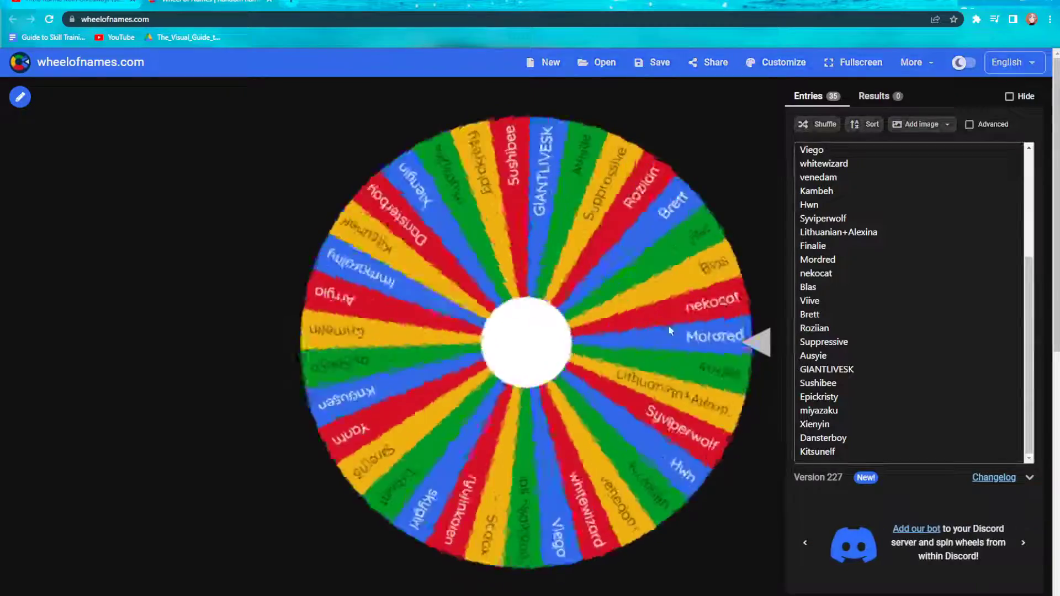